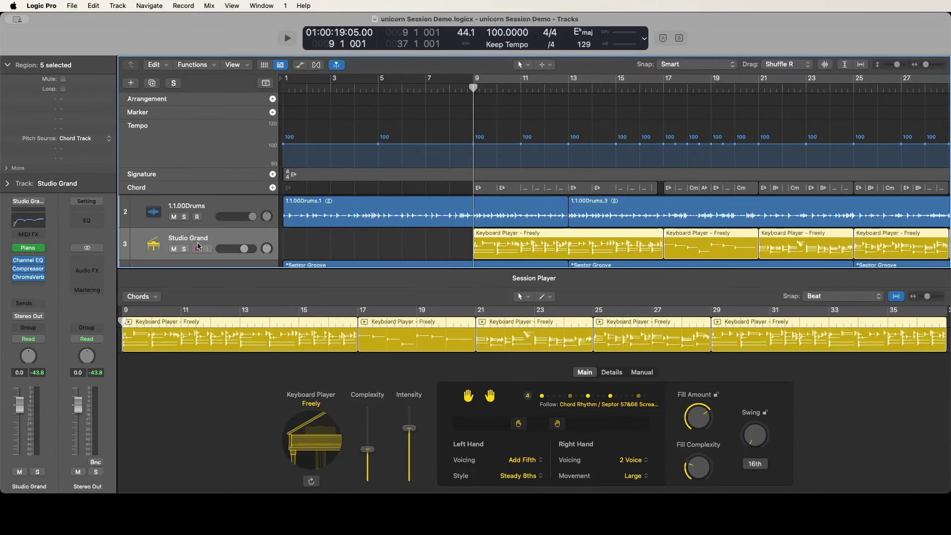
Step: Move the playhead to the end and start of the selected keyboard regions, and of the first region alone, finishing at bar 9
{"action": "key", "text": "End"}
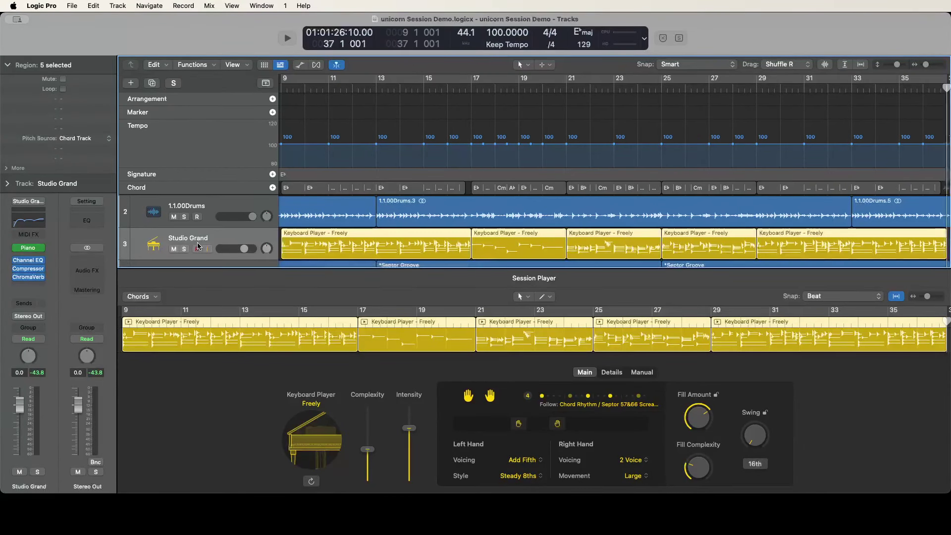
{"action": "key", "text": "Return"}
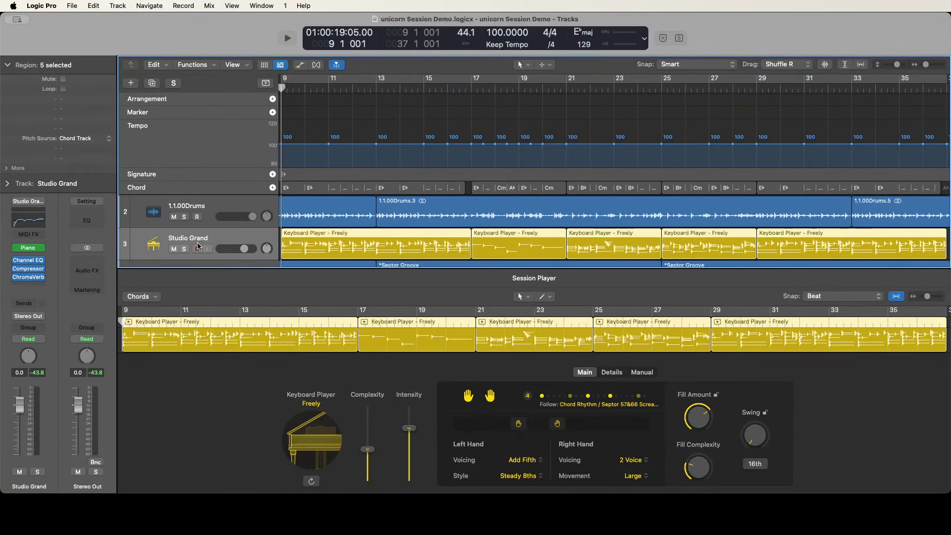
{"action": "key", "text": "Left"}
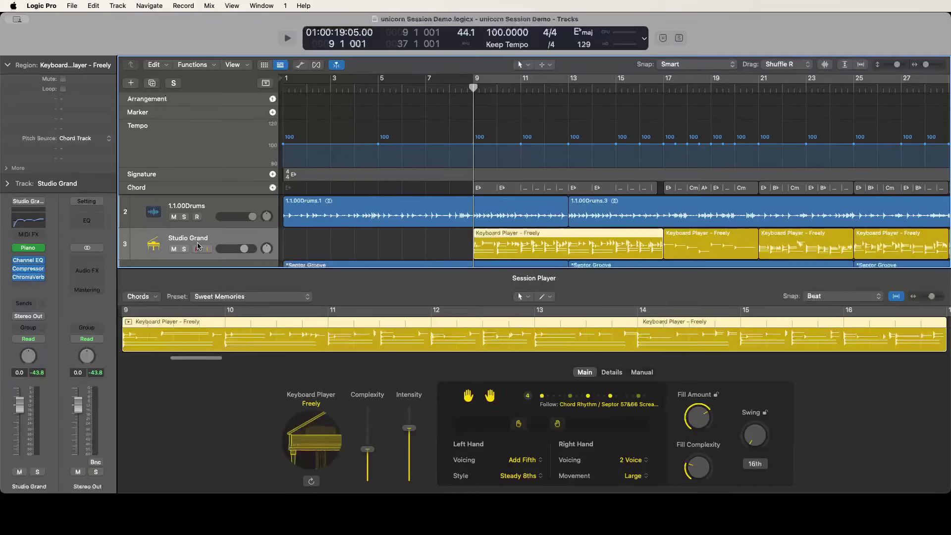
{"action": "key", "text": "shift+period"}
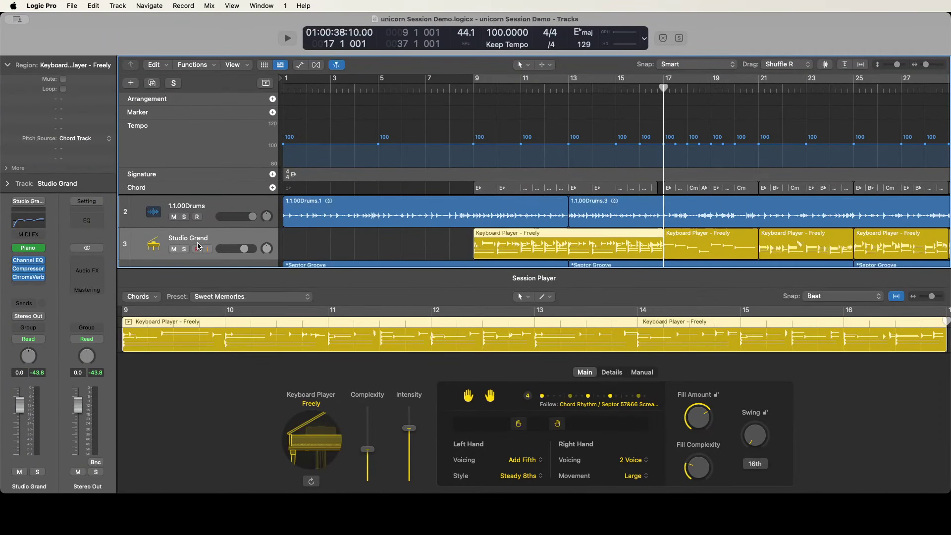
{"action": "key", "text": "shift+comma"}
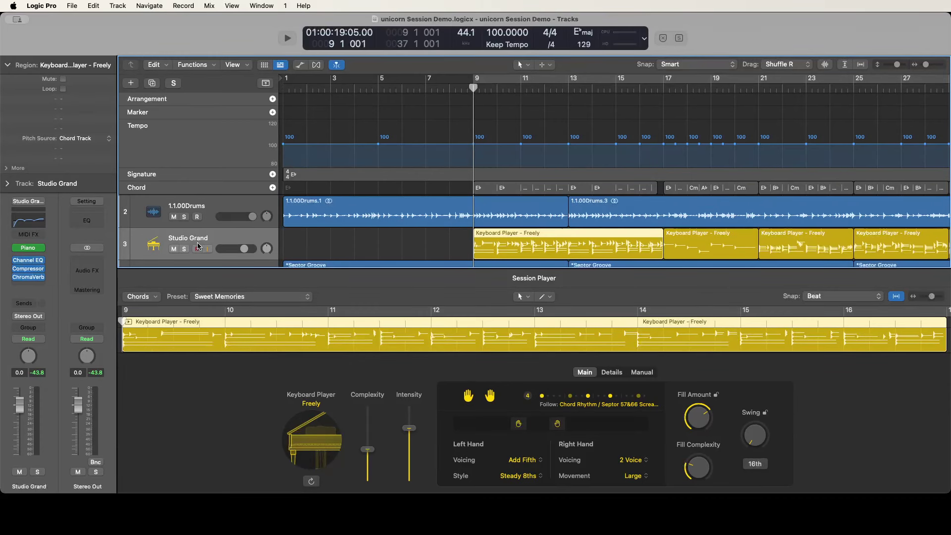
Step: Select the second keyboard region and move the playhead to its start at bar 17, then to its end at bar 21
{"action": "key", "text": "Right"}
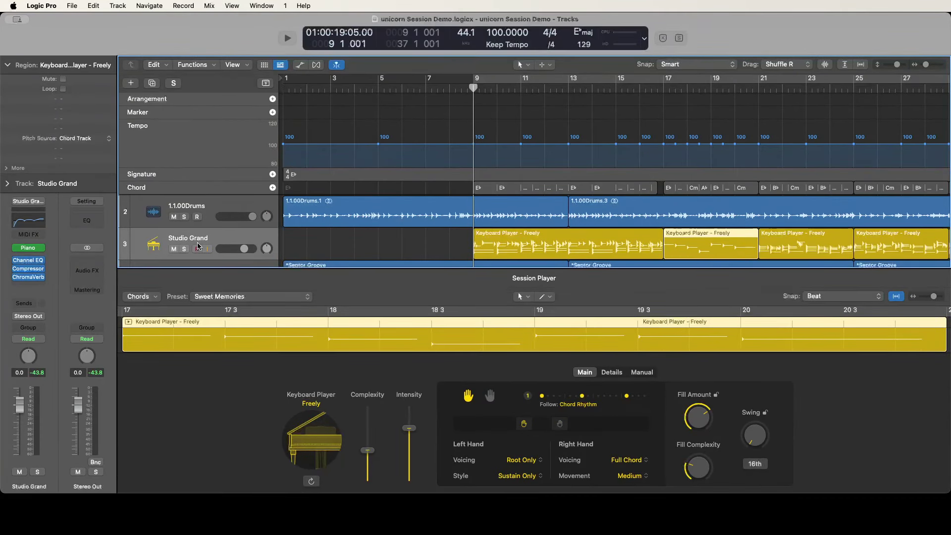
{"action": "key", "text": "shift+Return"}
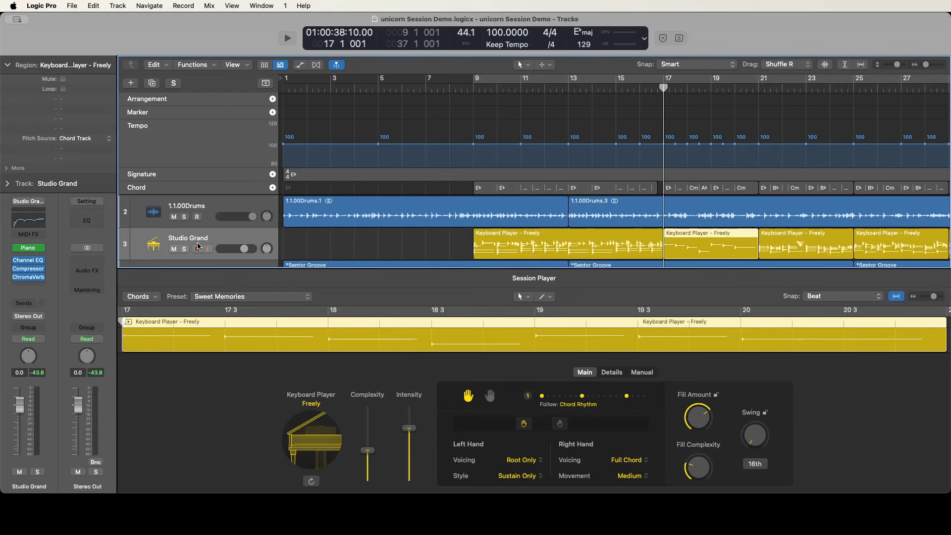
{"action": "key", "text": "alt+shift+Return"}
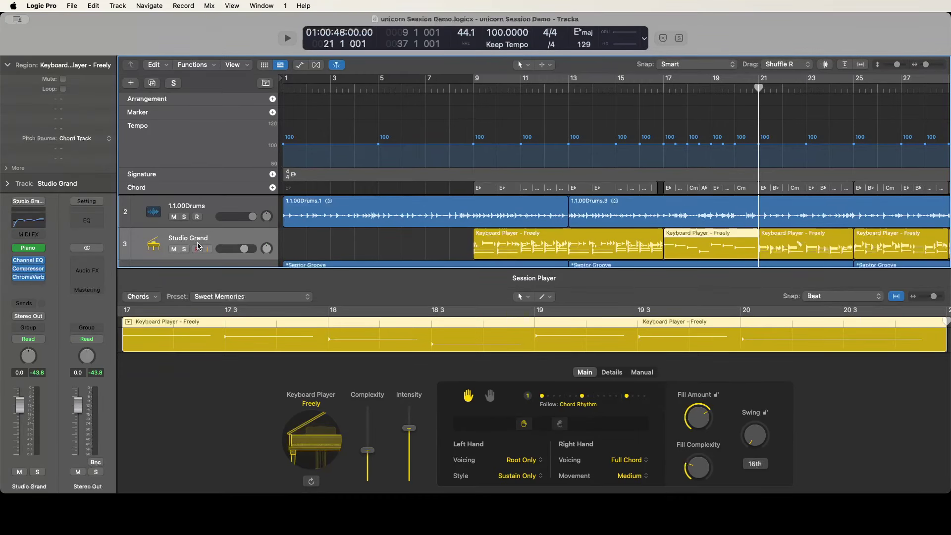
Step: Advance the playhead from the end of the second keyboard region to bar 53
{"action": "key", "text": "shift+period"}
{"action": "key", "text": "shift+period"}
{"action": "key", "text": "shift+period"}
{"action": "key", "text": "shift+period"}
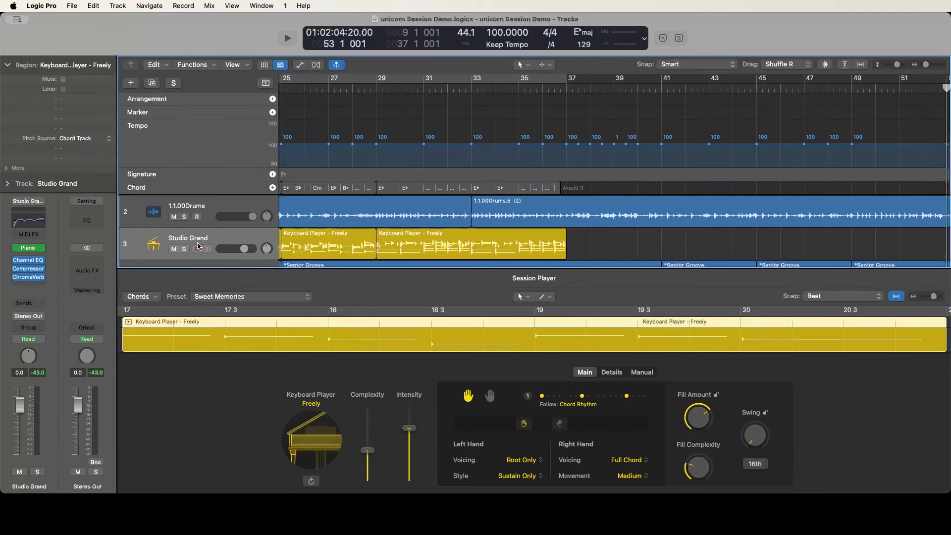
Step: Deselect the keyboard region, select the chord group starting at bar 17 and move the playhead to that group's start
{"action": "left_click", "coordinate": [197, 249]}
{"action": "left_click", "coordinate": [615, 192]}
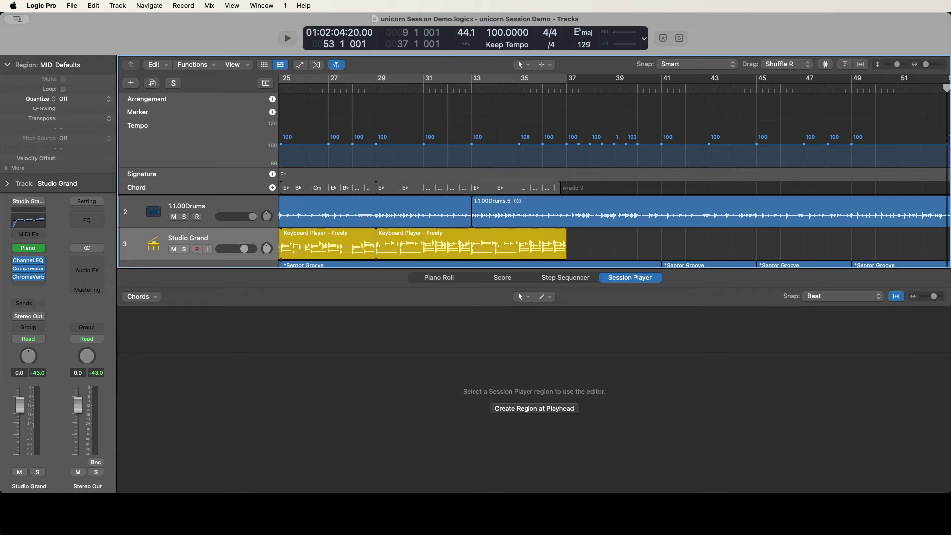
{"action": "key", "text": "Return"}
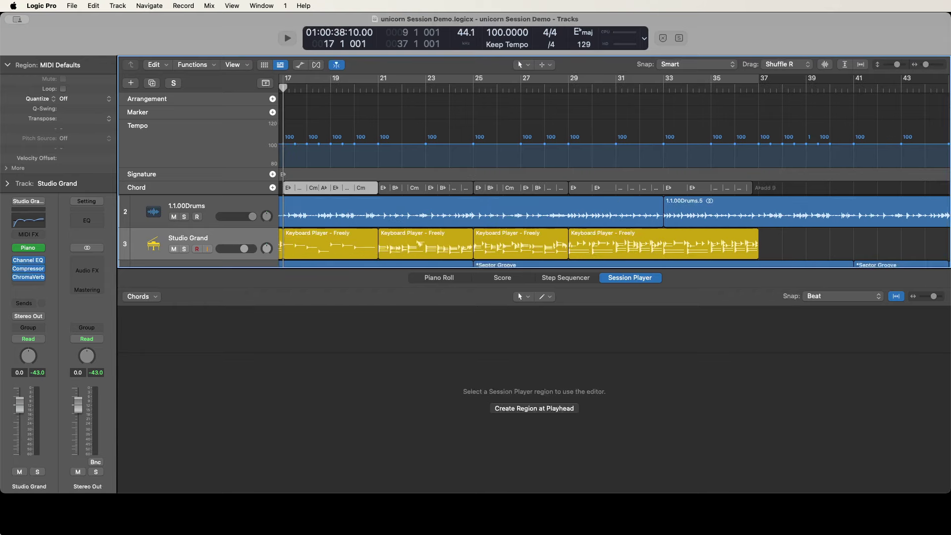
Step: Select the chord group starting at bar 21 and move the playhead to its end at bar 25 and back to its start
{"action": "left_click", "coordinate": [378, 88]}
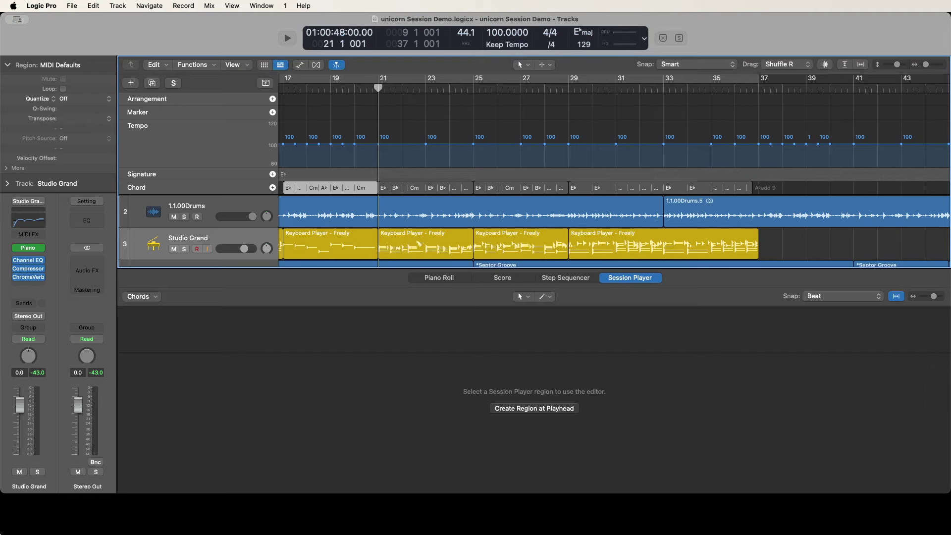
{"action": "left_click", "coordinate": [411, 189]}
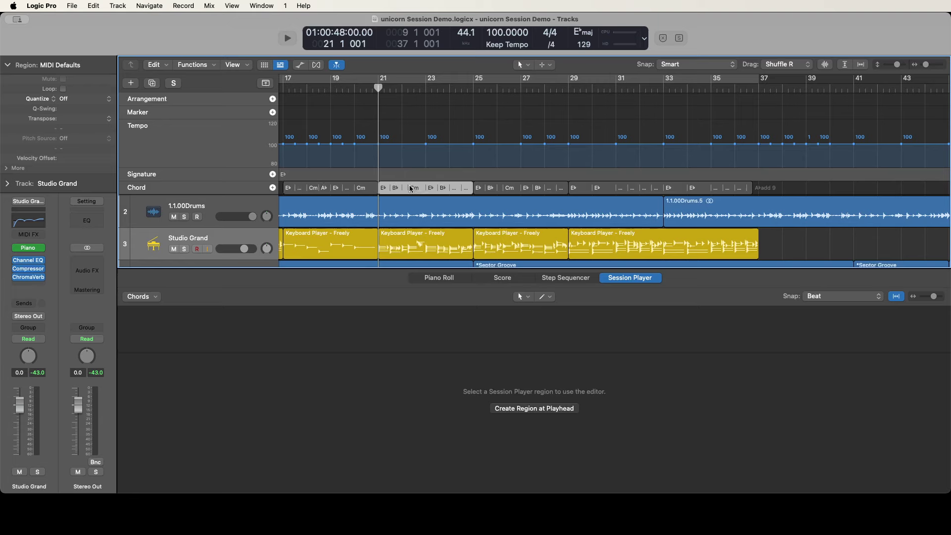
{"action": "key", "text": "."}
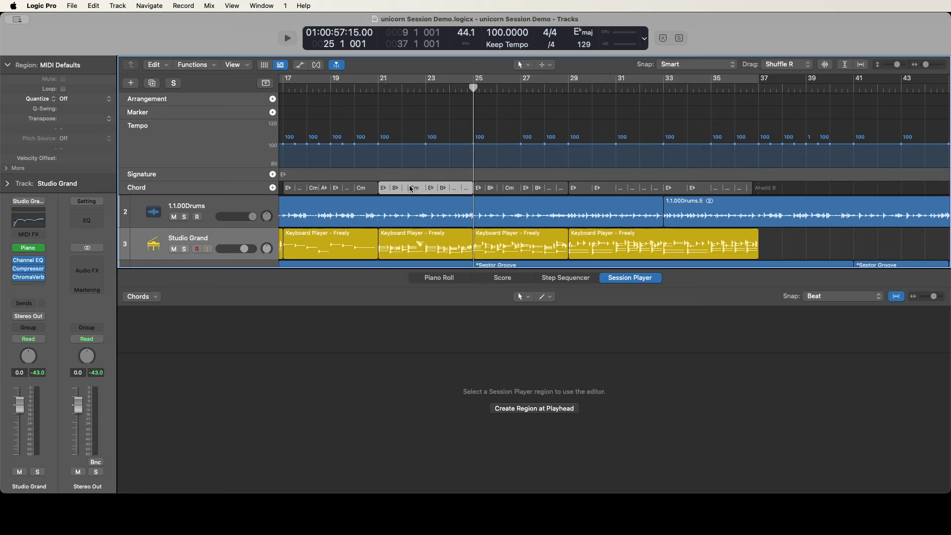
{"action": "key", "text": "shift+Home"}
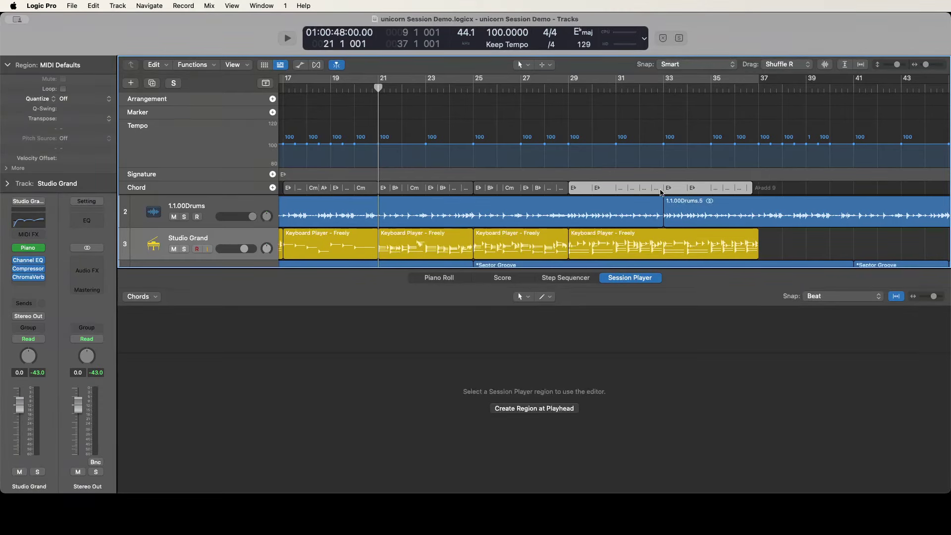
Step: Advance the playhead bar by bar from bar 21 to bar 53 and briefly play the project from there
{"action": "key", "text": "space"}
{"action": "key", "text": "space"}
{"action": "key", "text": "period"}
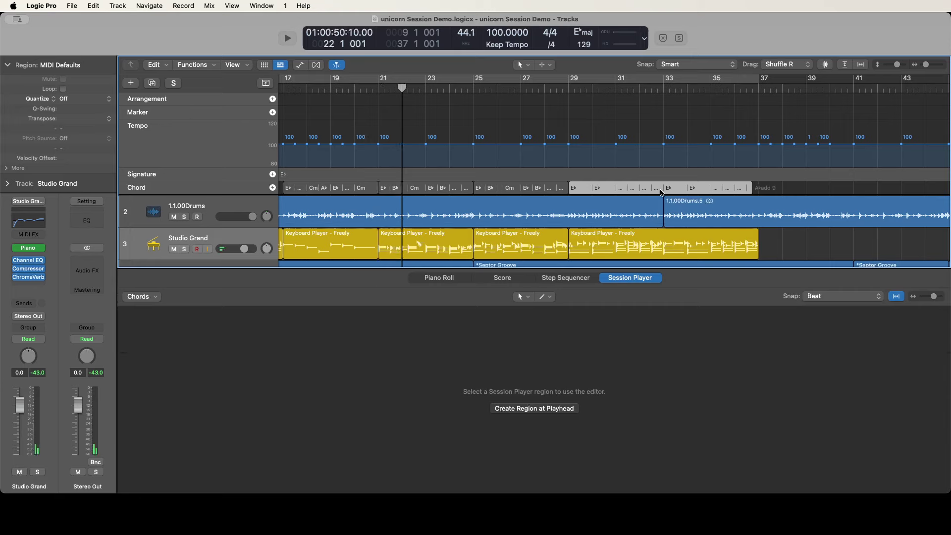
{"action": "key", "text": "period"}
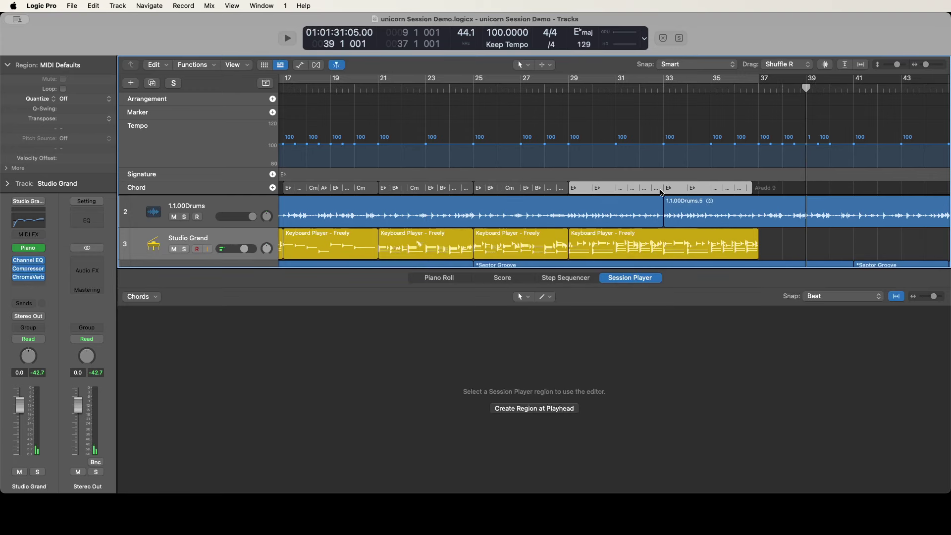
{"action": "key", "text": "period"}
{"action": "key", "text": "period"}
{"action": "key", "text": "period"}
{"action": "key", "text": "period"}
{"action": "key", "text": "period"}
{"action": "key", "text": "period"}
{"action": "key", "text": "period"}
{"action": "key", "text": "period"}
{"action": "key", "text": "period"}
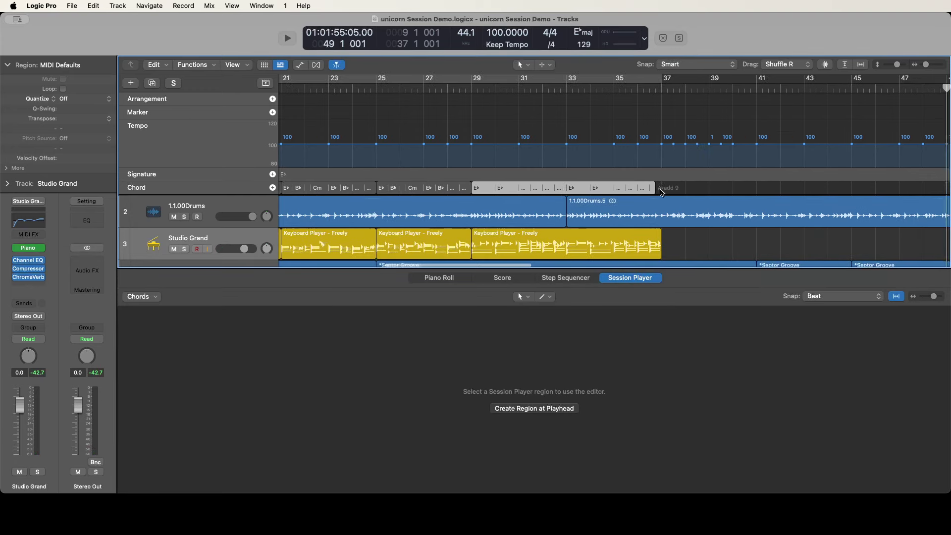
{"action": "key", "text": "period"}
{"action": "key", "text": "period"}
{"action": "key", "text": "period"}
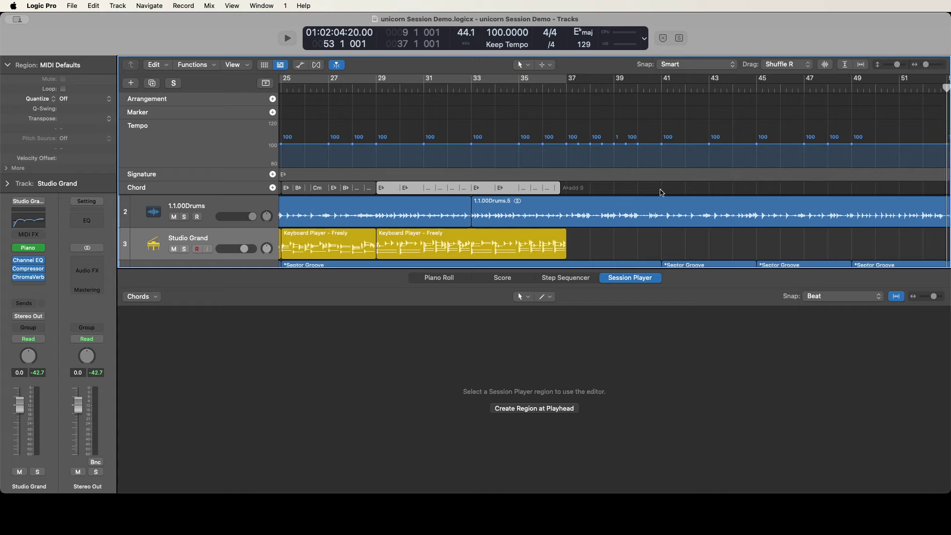
{"action": "key", "text": "space"}
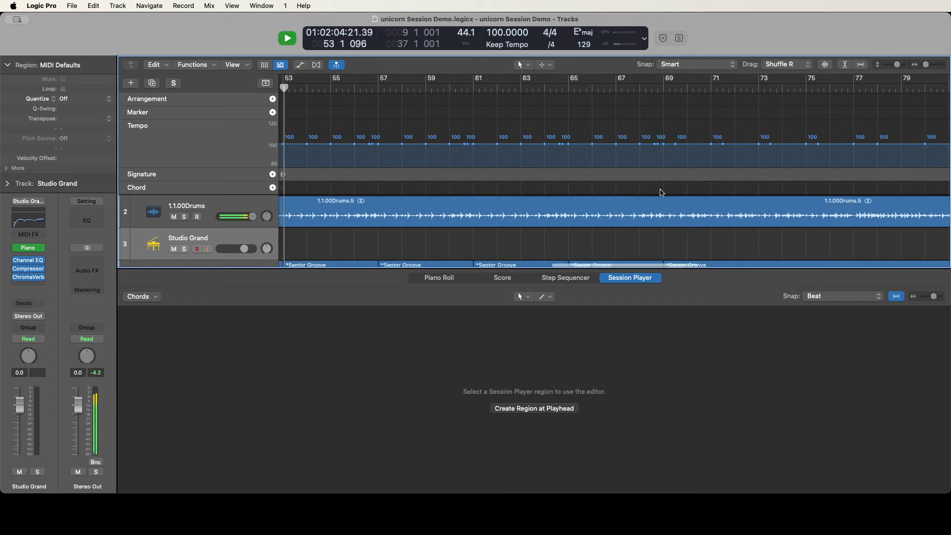
{"action": "key", "text": "space"}
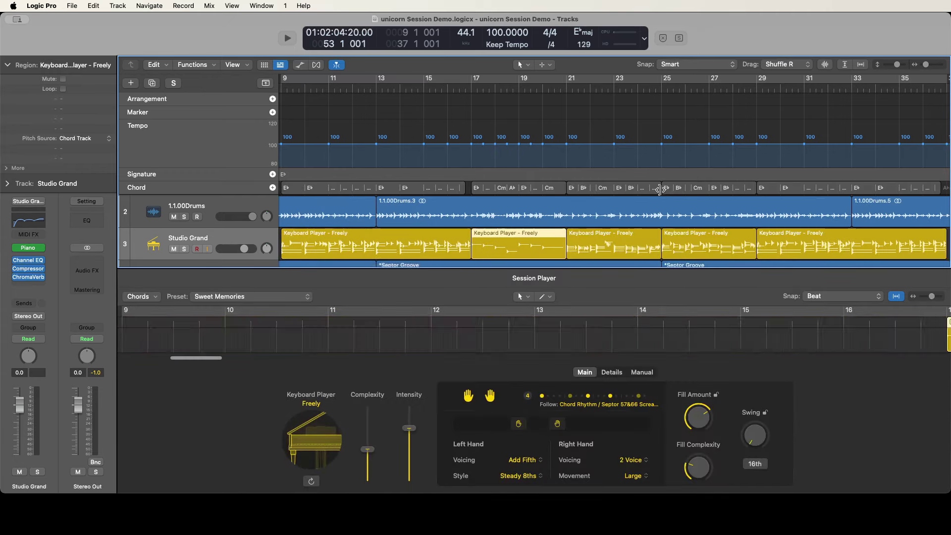
Step: Select the first keyboard region on the Studio Grand track and move the playhead to its start at bar 9
{"action": "key", "text": "Left"}
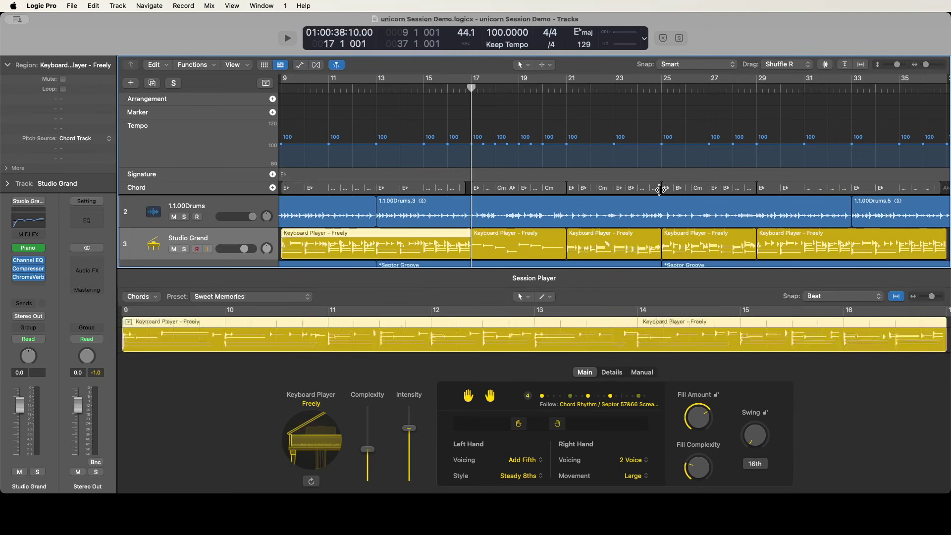
{"action": "key", "text": "Right"}
{"action": "key", "text": "Left"}
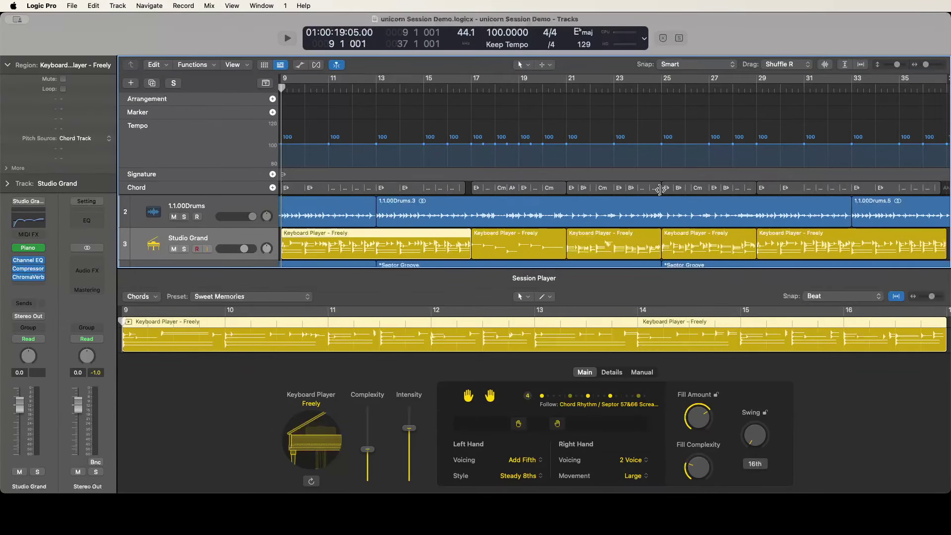
Step: Paste the copied keyboard region on the Studio Grand track at bar 53 and return the playhead to its start
{"action": "key", "text": "slash"}
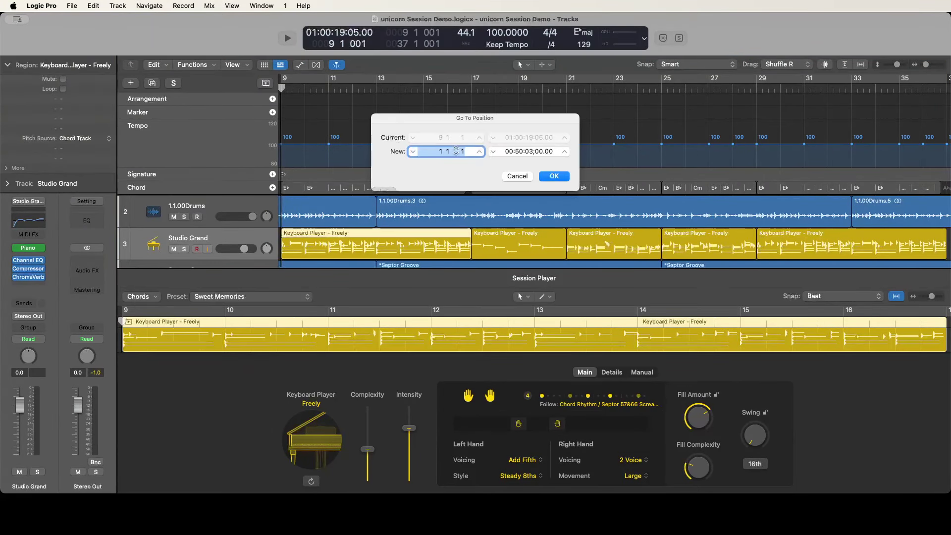
{"action": "type", "text": "53"}
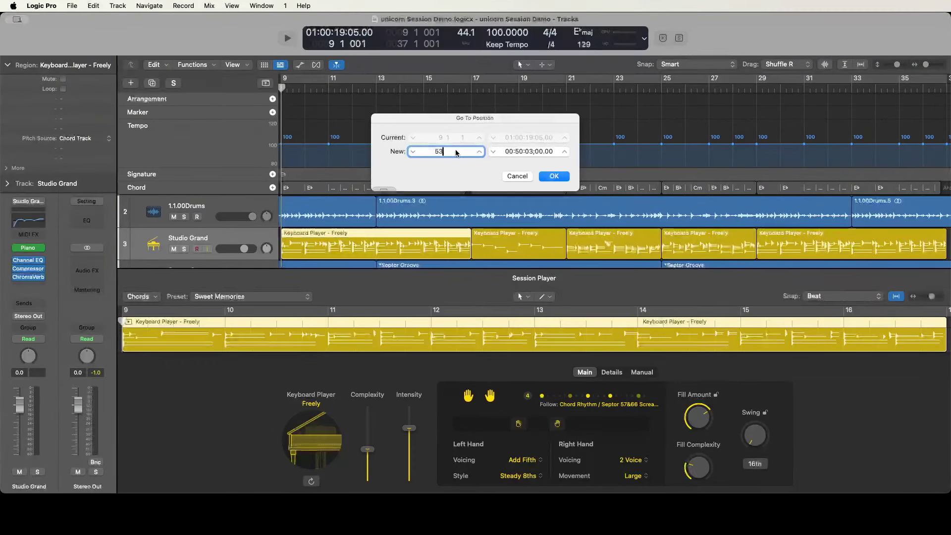
{"action": "key", "text": "Return"}
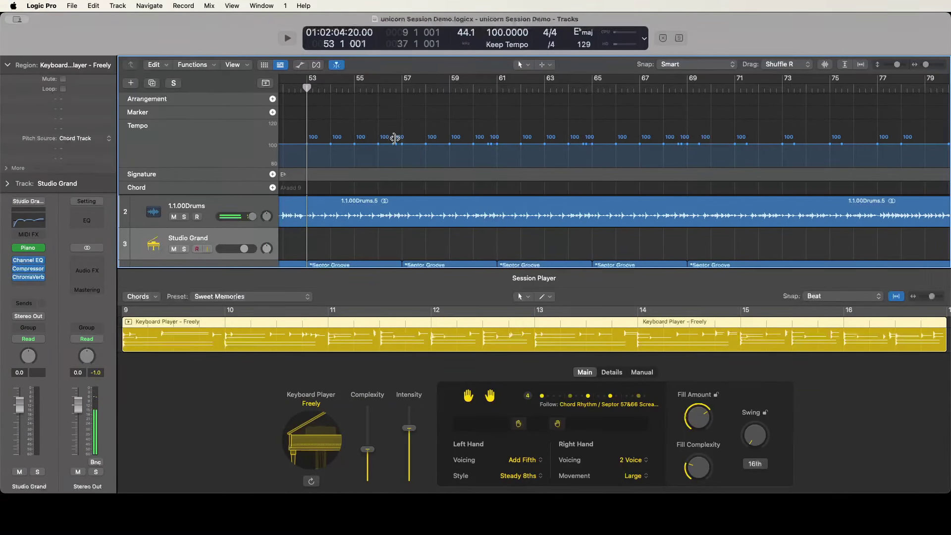
{"action": "key", "text": "cmd+v"}
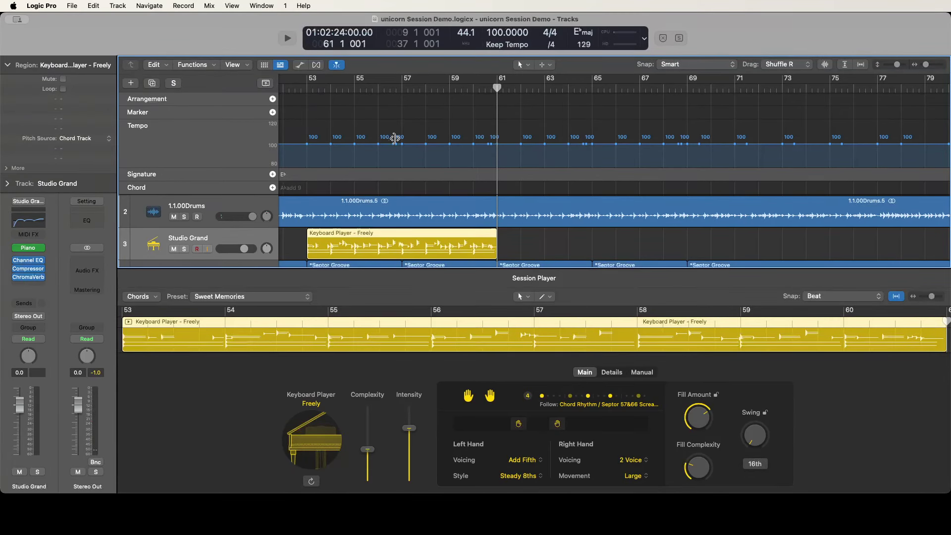
{"action": "key", "text": "shift+Return"}
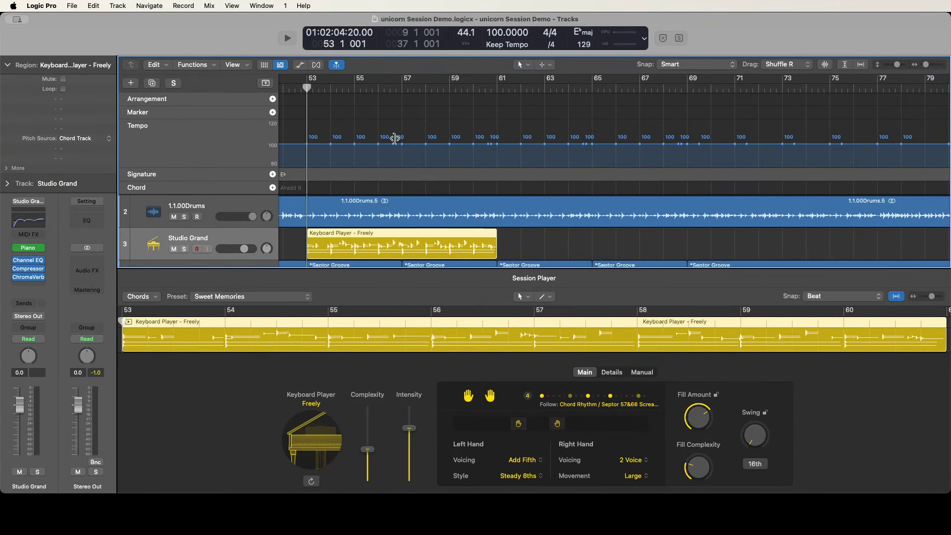
{"action": "key", "text": "cmd+z"}
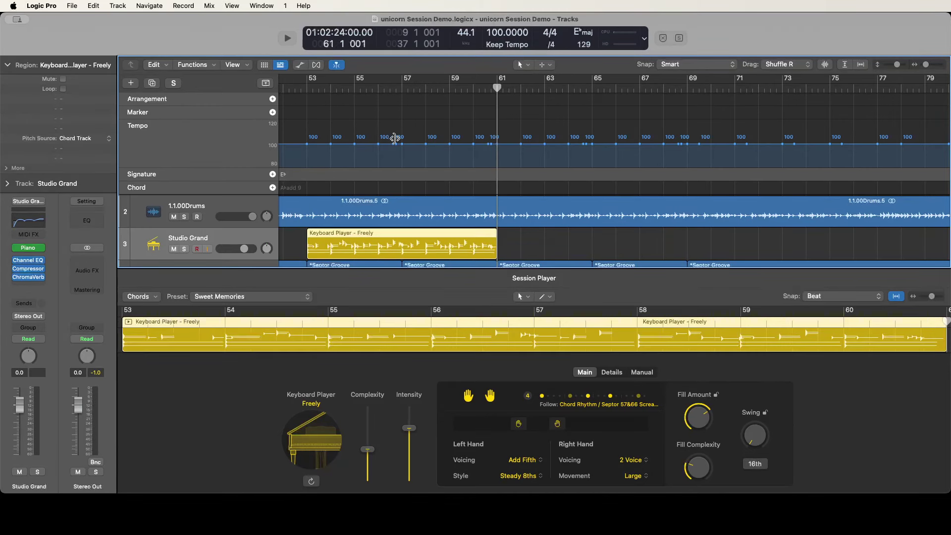
{"action": "key", "text": "cmd+shift+z"}
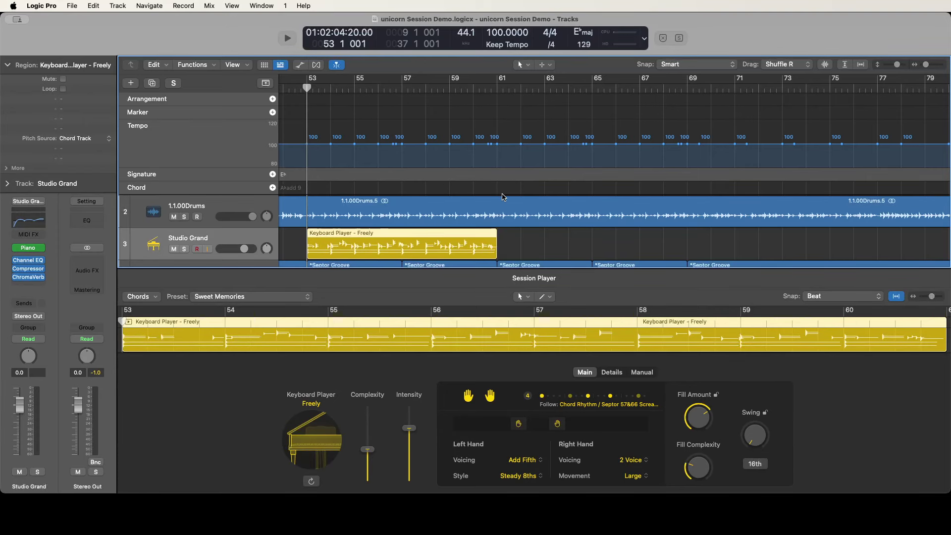
Step: Deselect the pasted keyboard region and play briefly from bar 53
{"action": "left_click", "coordinate": [616, 193]}
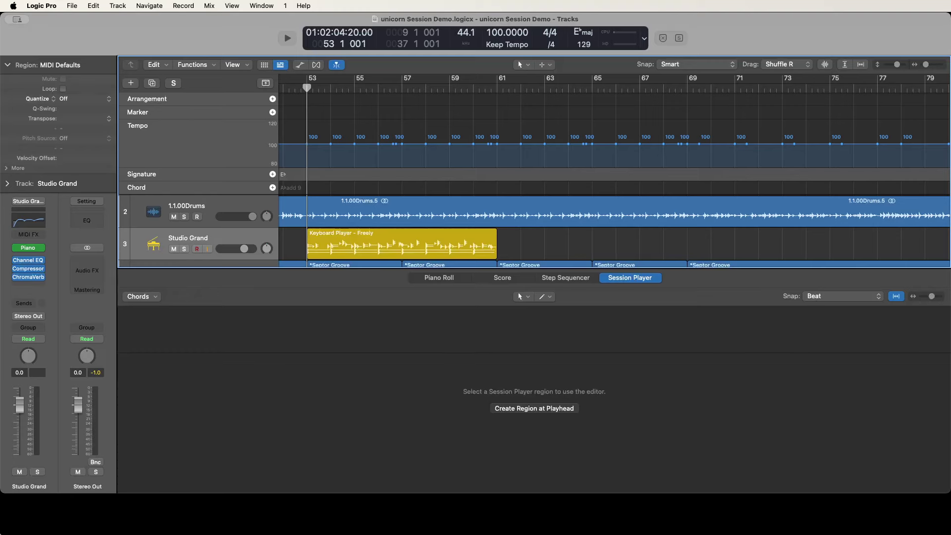
{"action": "key", "text": "space"}
{"action": "key", "text": "space"}
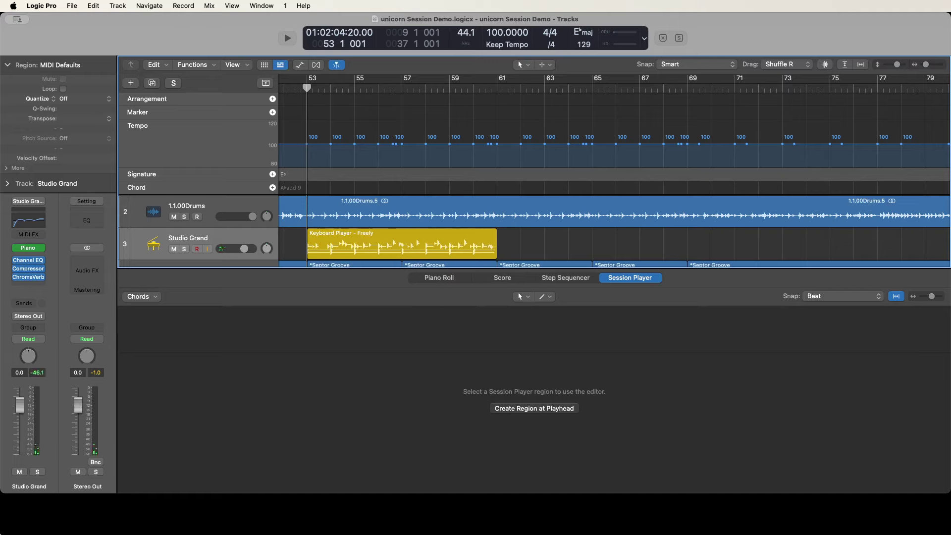
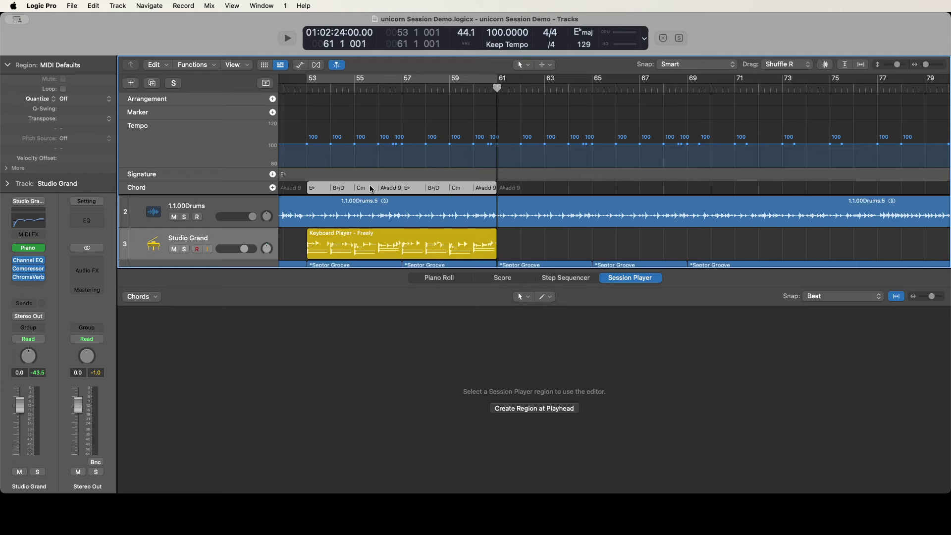
Step: Play the keyboard region and the chord group above it from their start at bar 53
{"action": "key", "text": "Return"}
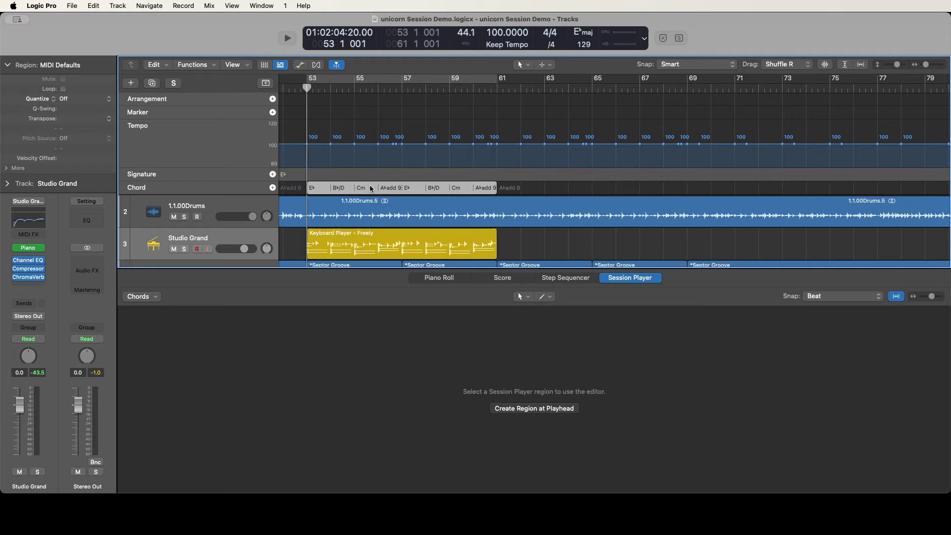
{"action": "key", "text": "space"}
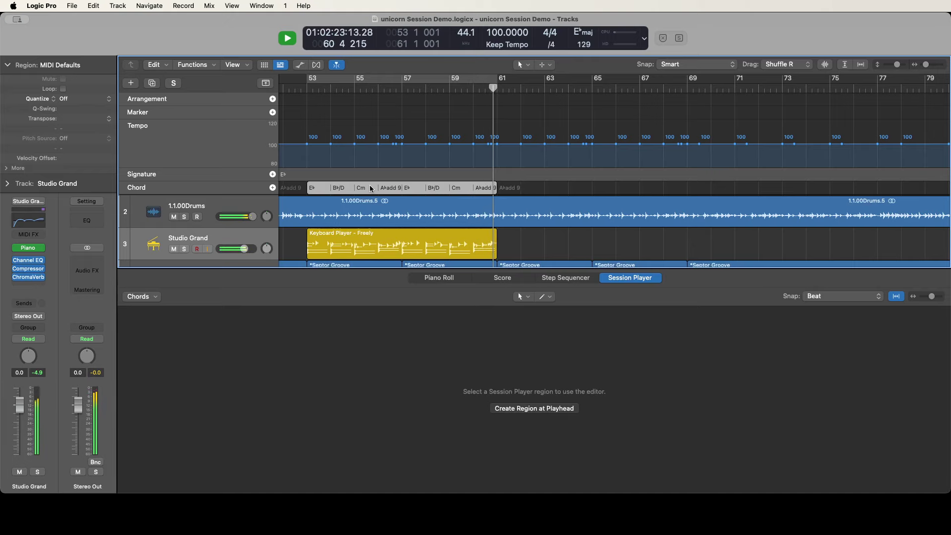
Step: Stop playback, select the keyboard region at bar 53, visit the previous one at bar 29, and return to bar 53
{"action": "key", "text": "space"}
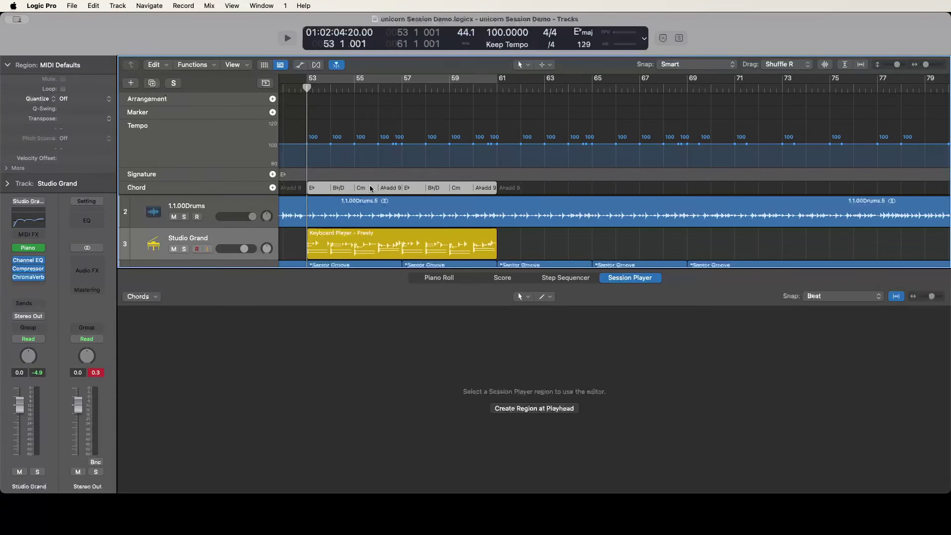
{"action": "key", "text": "Down"}
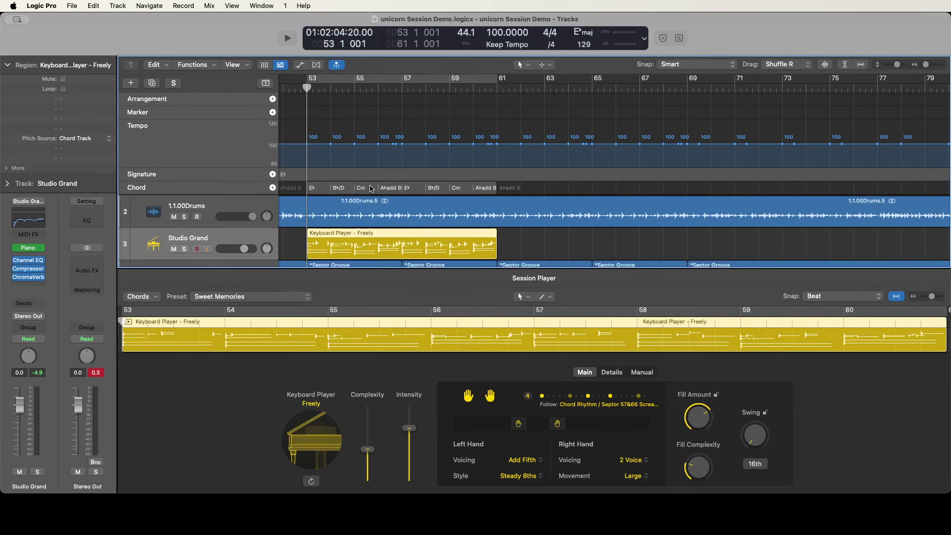
{"action": "key", "text": "Left"}
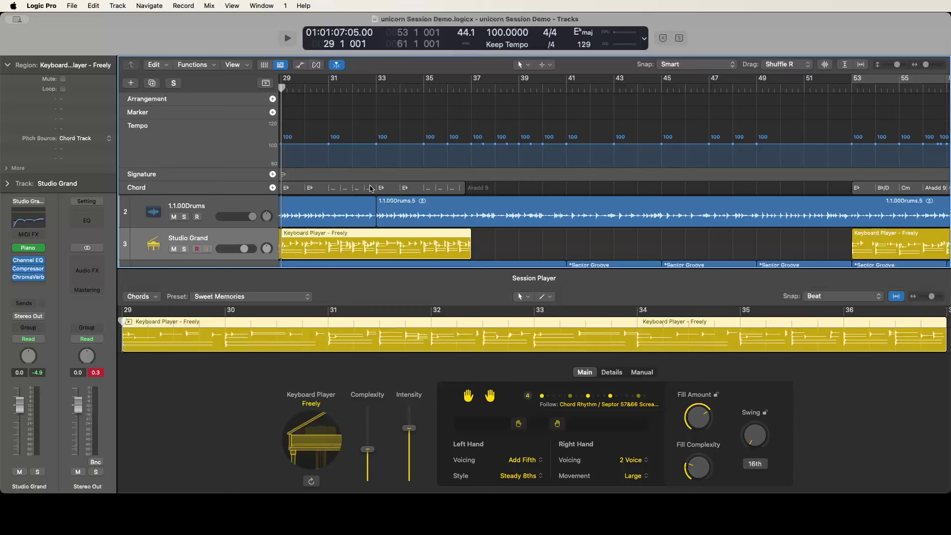
{"action": "key", "text": "Right"}
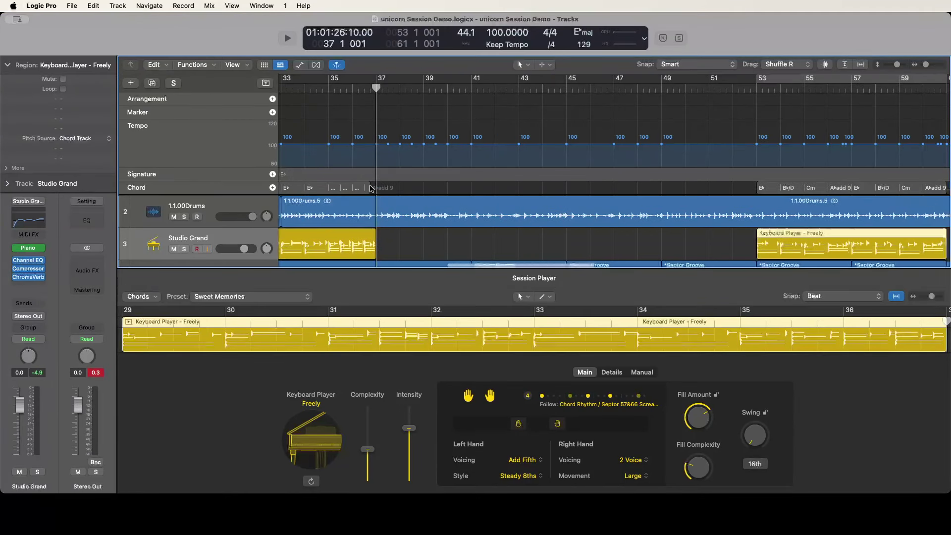
{"action": "key", "text": "Right"}
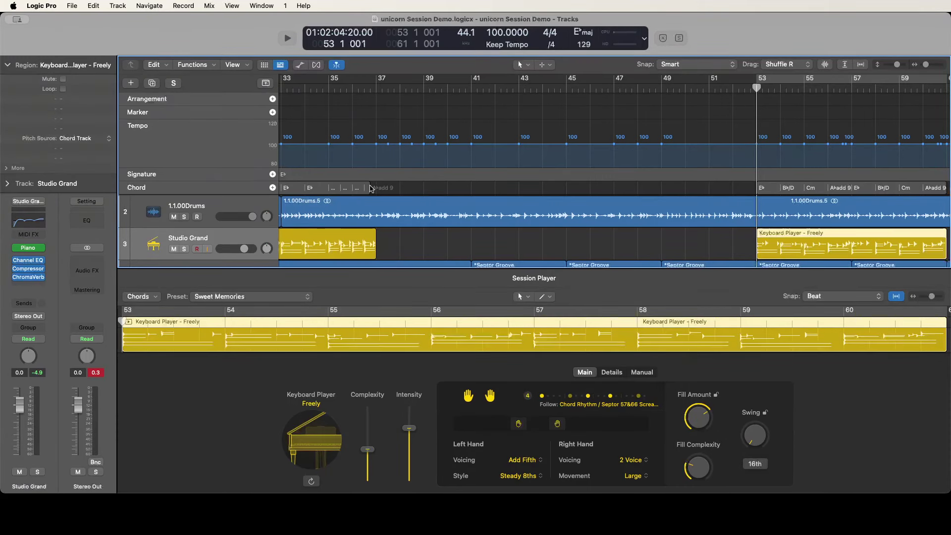
Step: Copy the bar 53 keyboard region to bar 61 on the Studio Grand track and play it briefly from its start
{"action": "key", "text": "shift+period"}
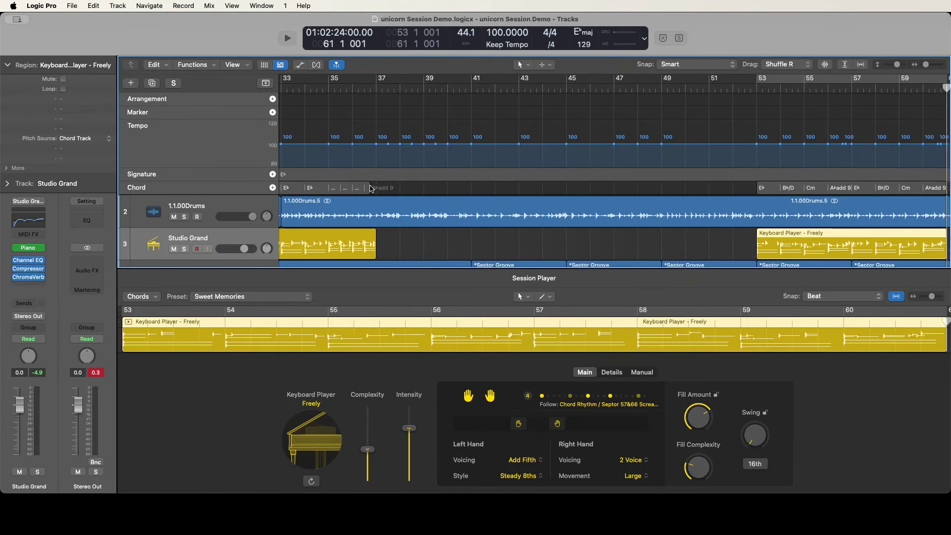
{"action": "key", "text": "shift+period"}
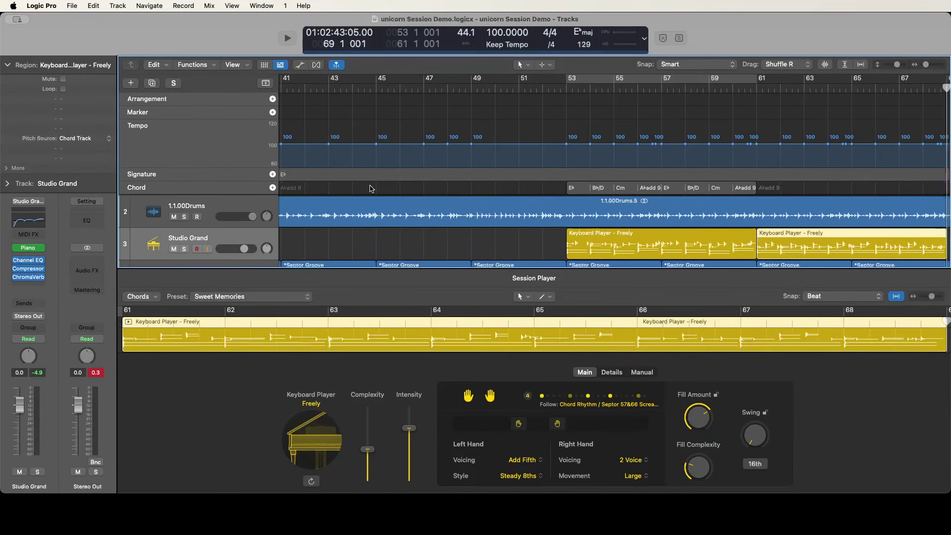
{"action": "key", "text": "shift+comma"}
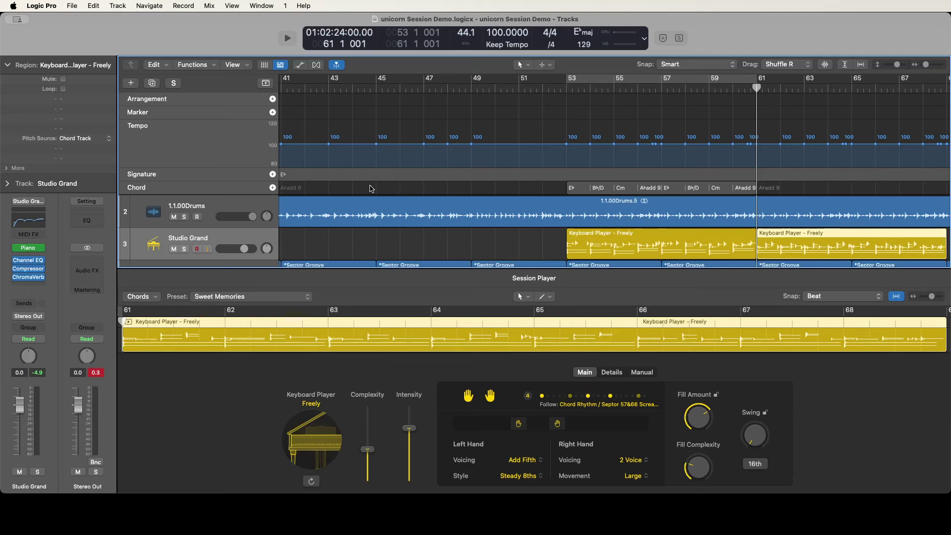
{"action": "key", "text": "space"}
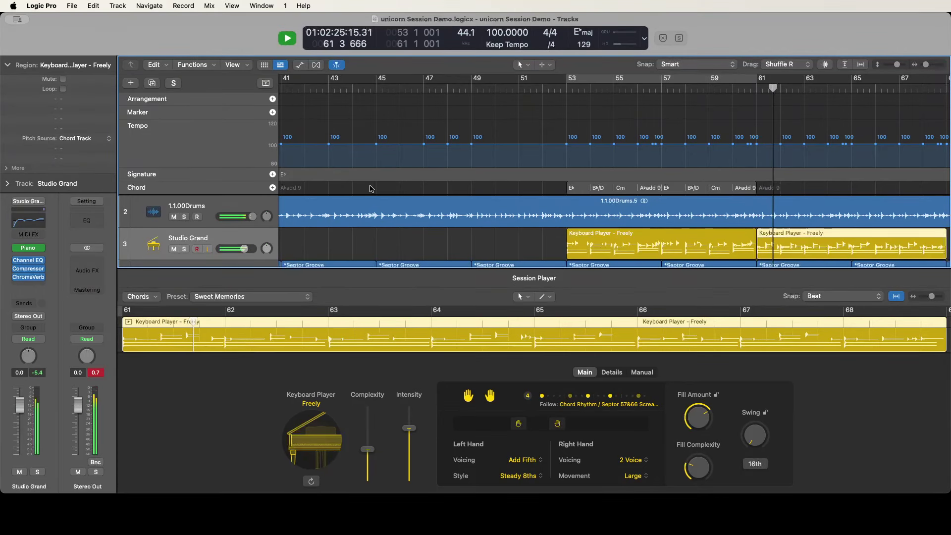
{"action": "key", "text": "space"}
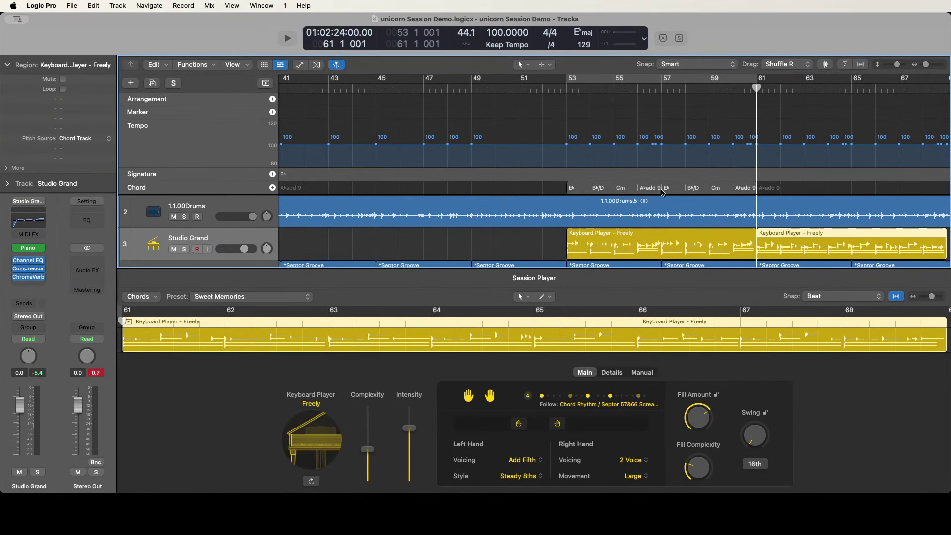
Step: Copy the chord group at bar 53 to bar 61 in the chord track and play briefly from bar 61
{"action": "left_click", "coordinate": [662, 192]}
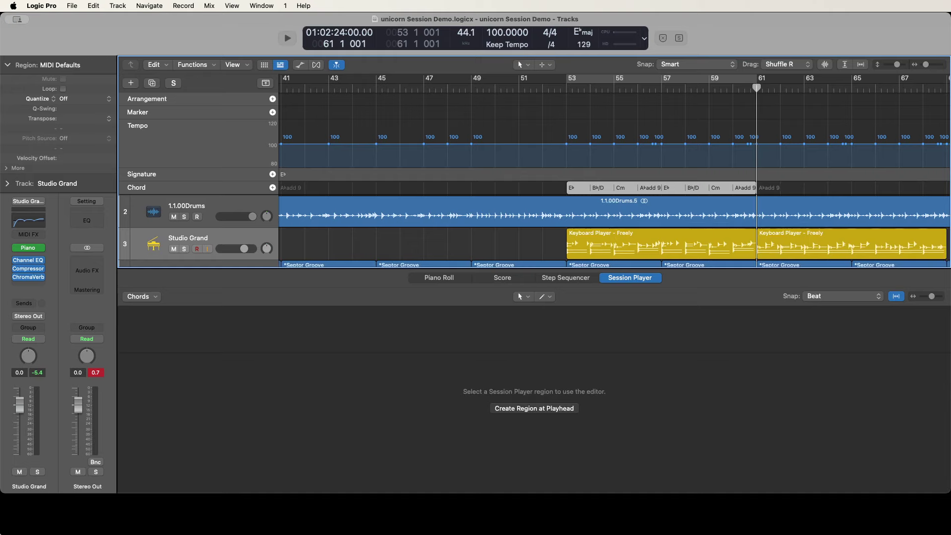
{"action": "key", "text": "shift+Return"}
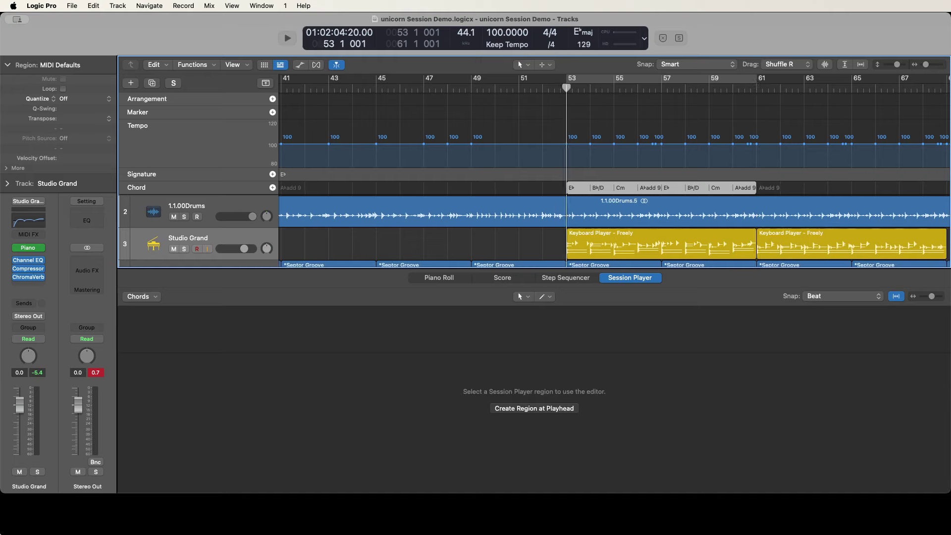
{"action": "key", "text": "shift+period"}
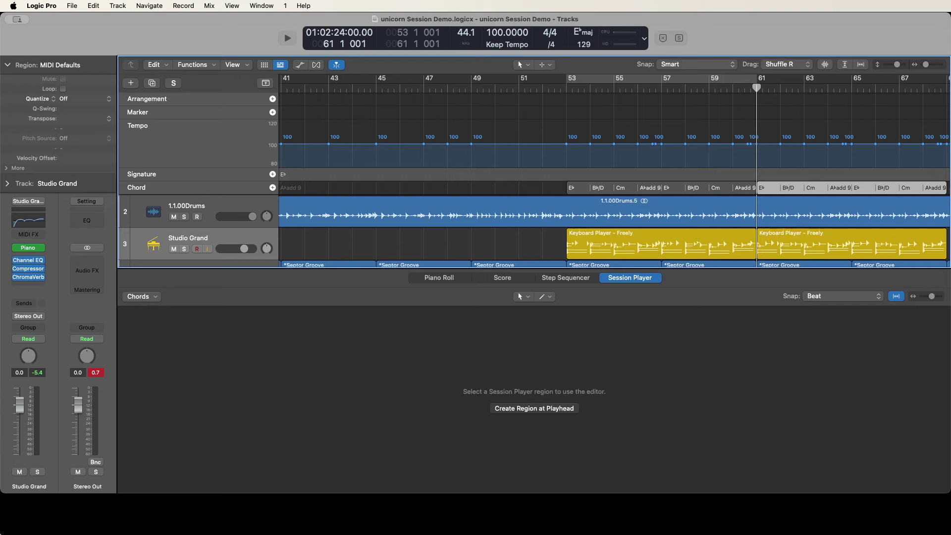
{"action": "key", "text": "space"}
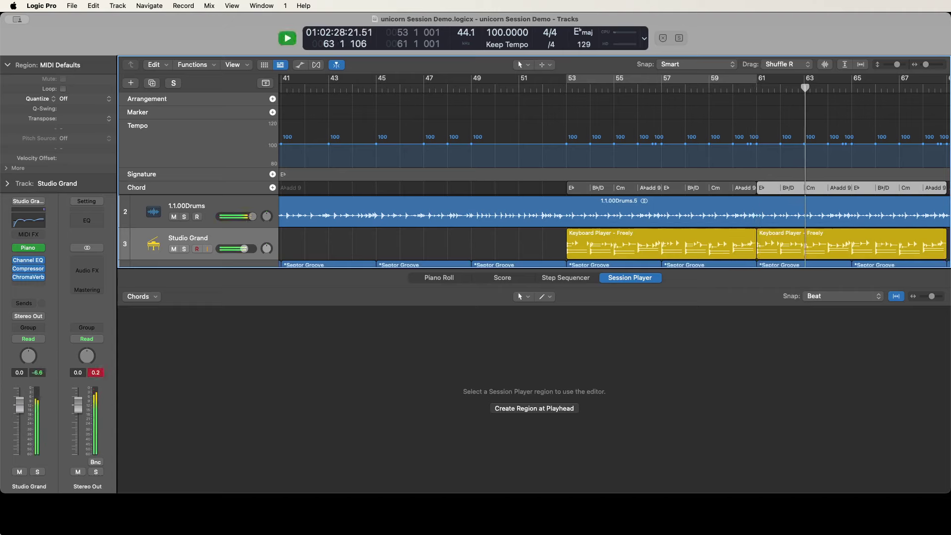
{"action": "key", "text": "space"}
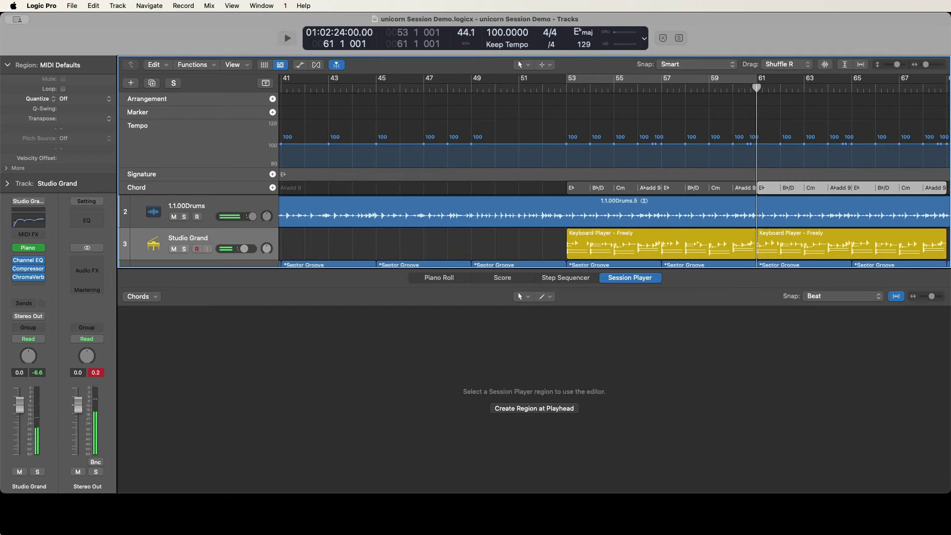